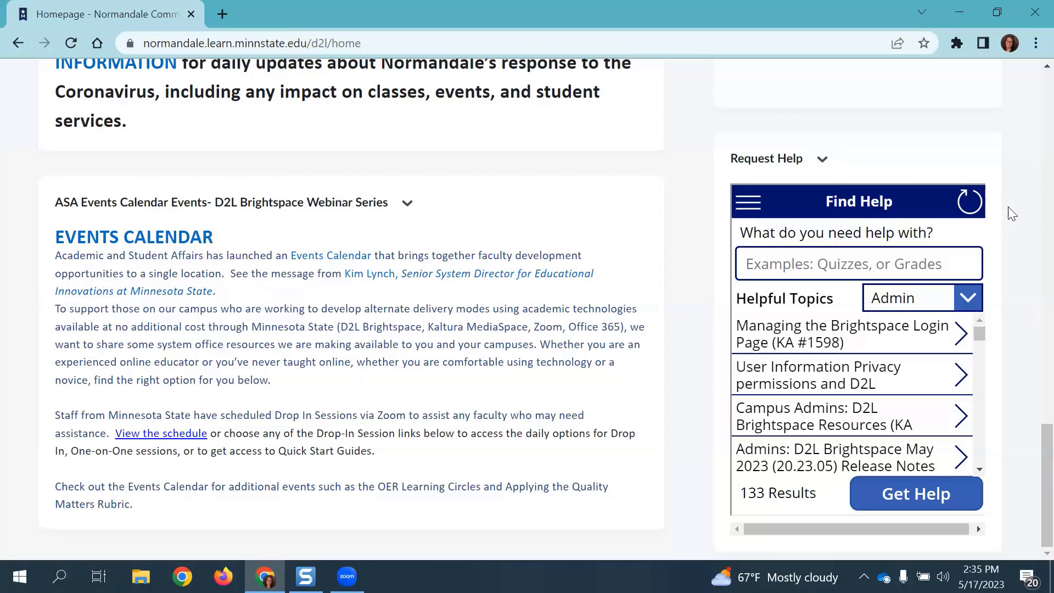
Step: Go to the Dev Course Request page from the Find Help section menu
left_click(753, 209)
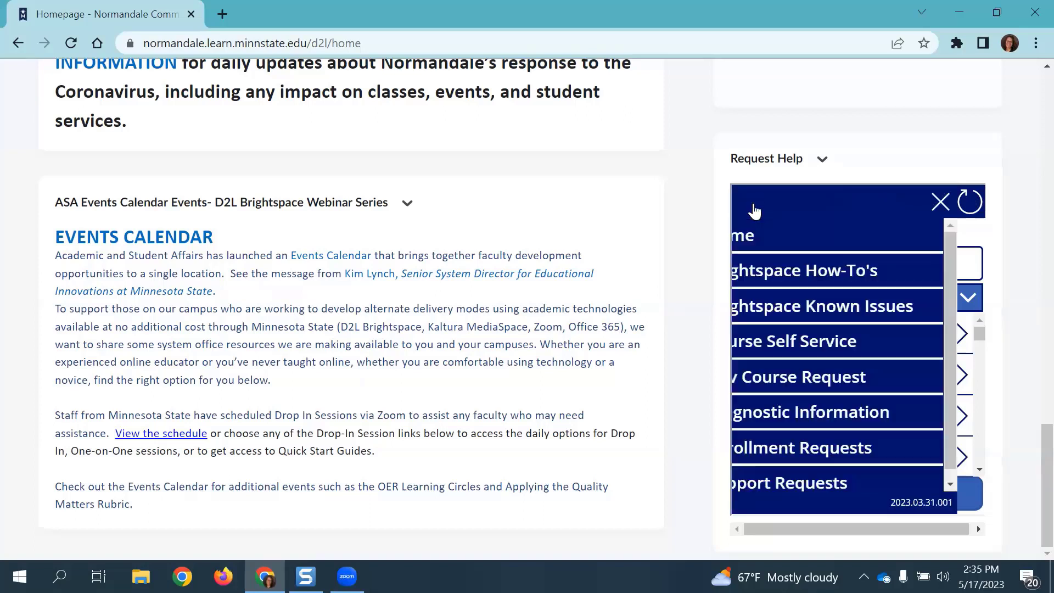
left_click(853, 386)
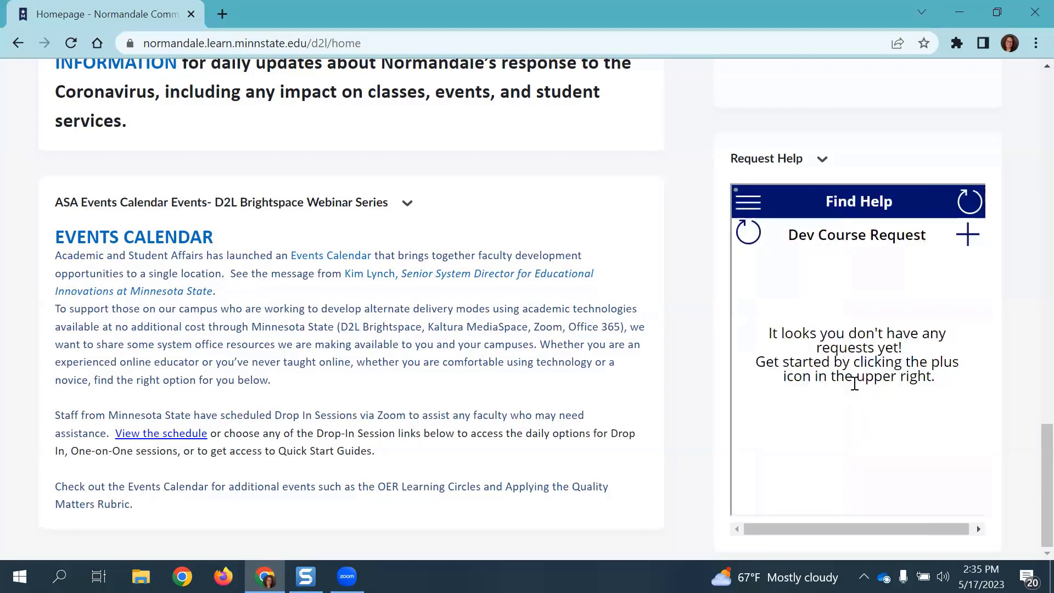
left_click_drag(975, 304, 981, 255)
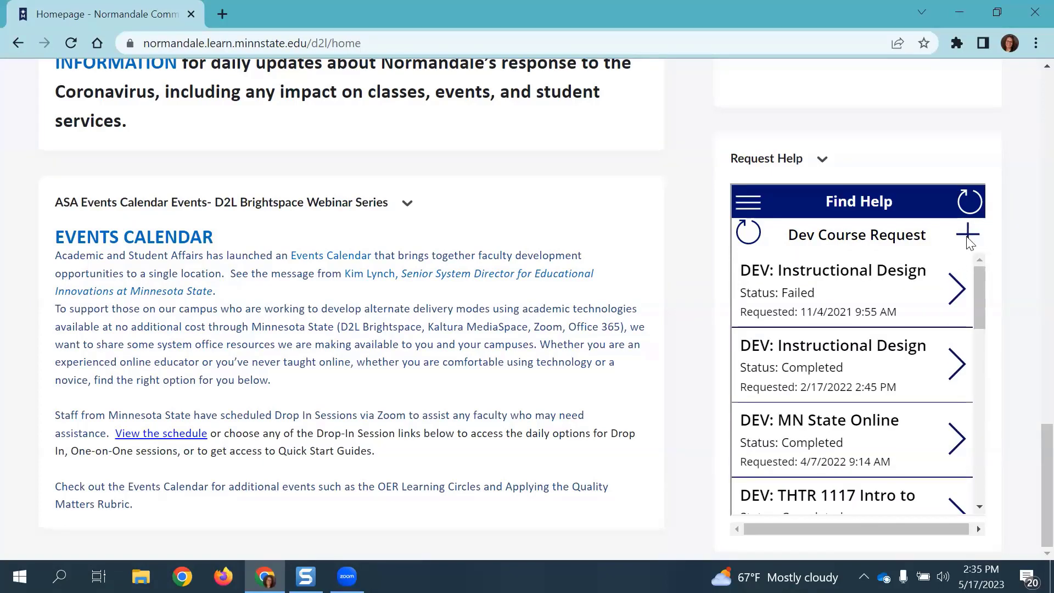
Step: Submit a new dev course request with Course Name 'THTR Intro to Cinema'
left_click(967, 236)
left_click(796, 297)
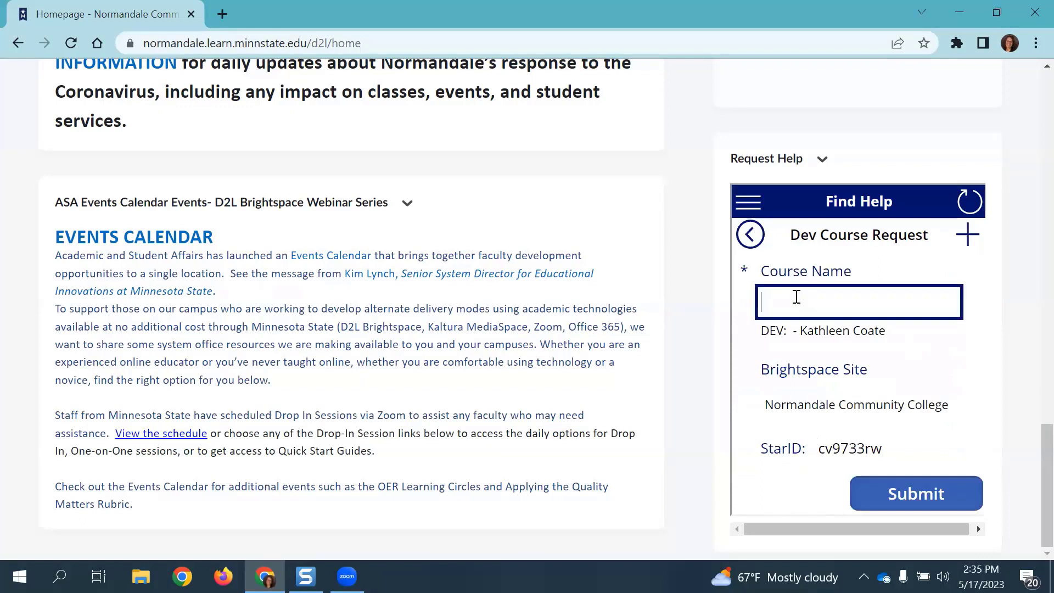
type("THTR")
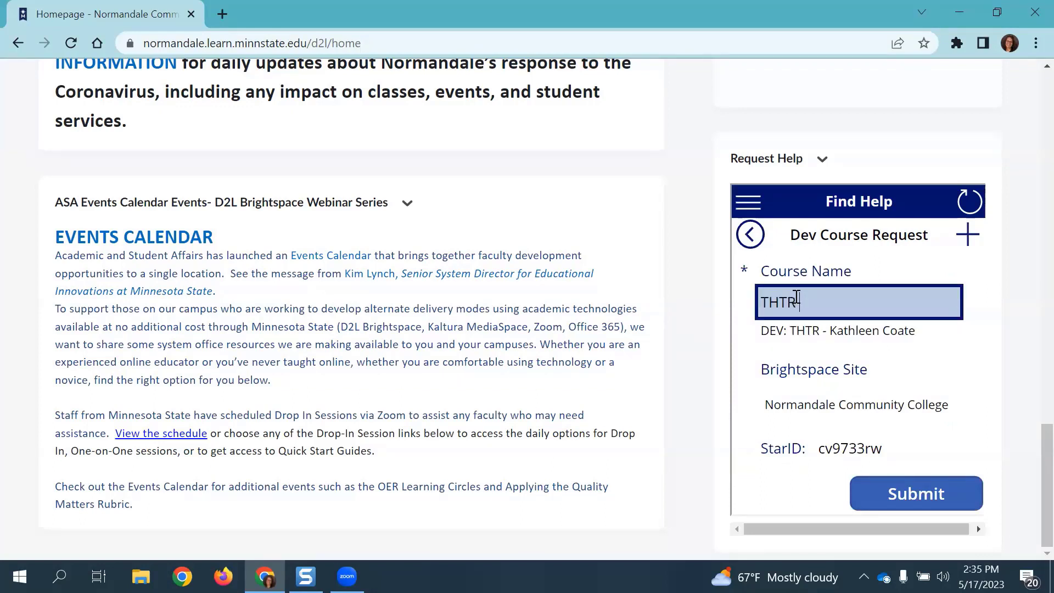
type(" Int")
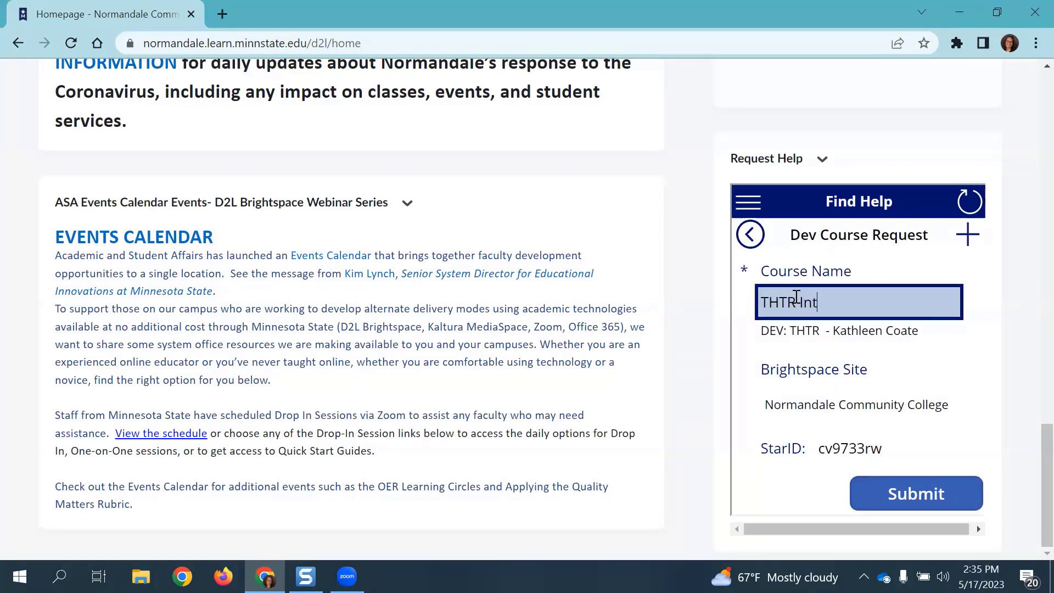
type("ro to Cina")
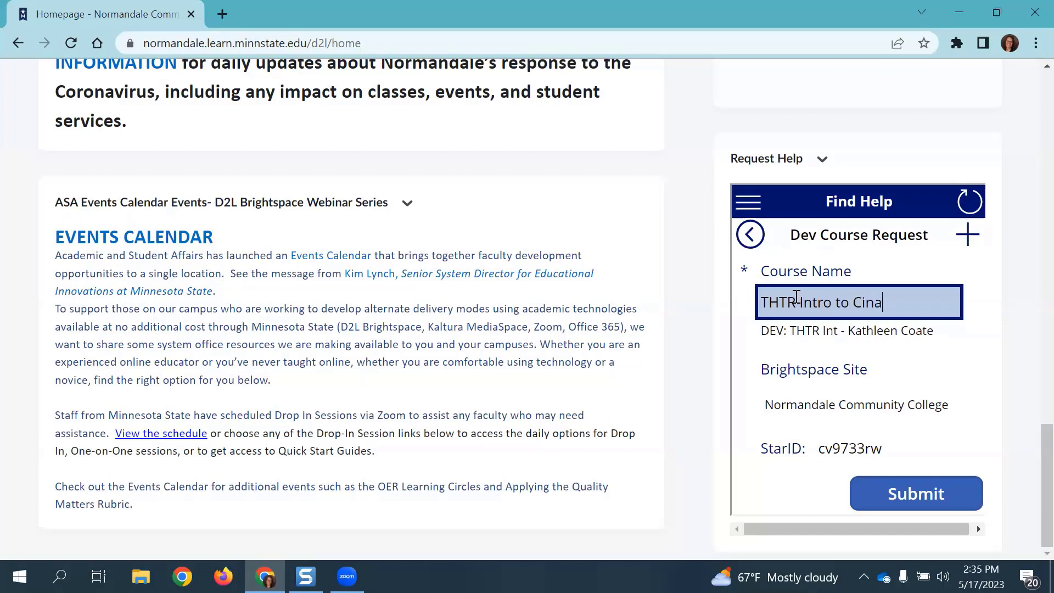
key("BackSpace")
type("ema")
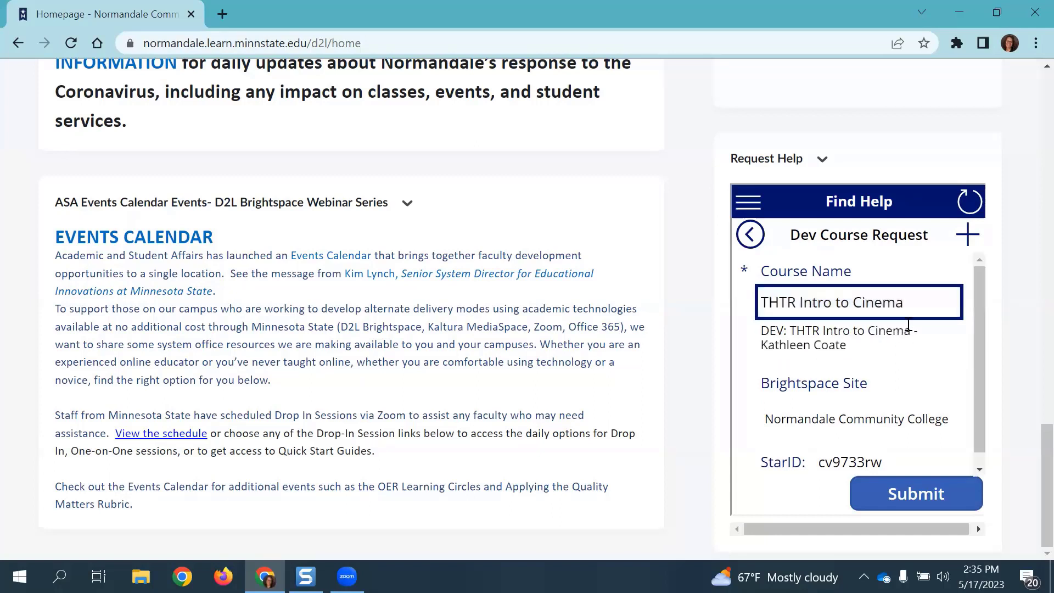
left_click(911, 500)
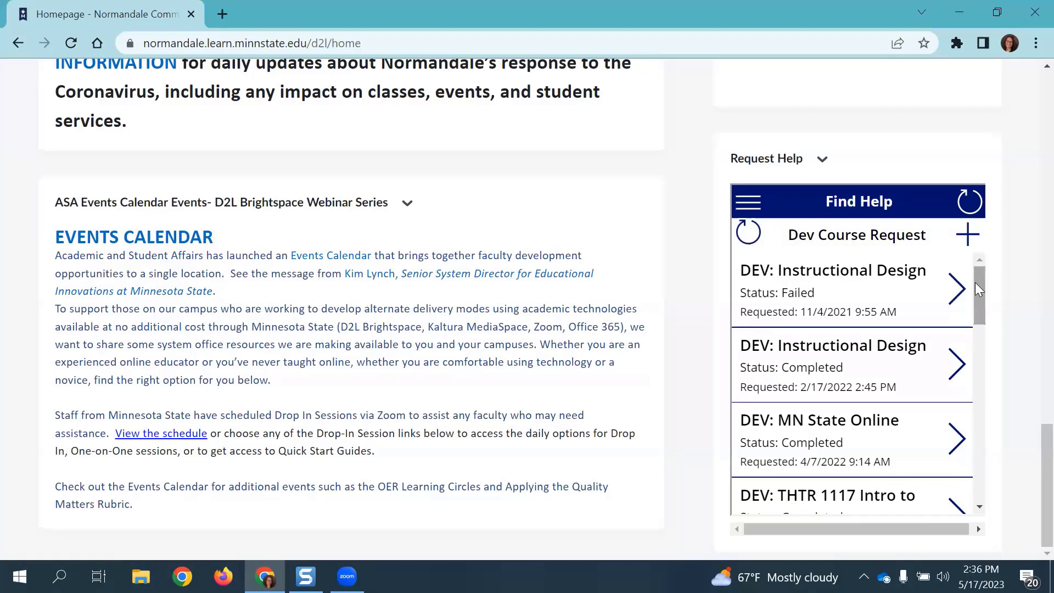
Step: Open the newest request at the bottom of the list, which shows Submitted status
left_click_drag(974, 282, 969, 475)
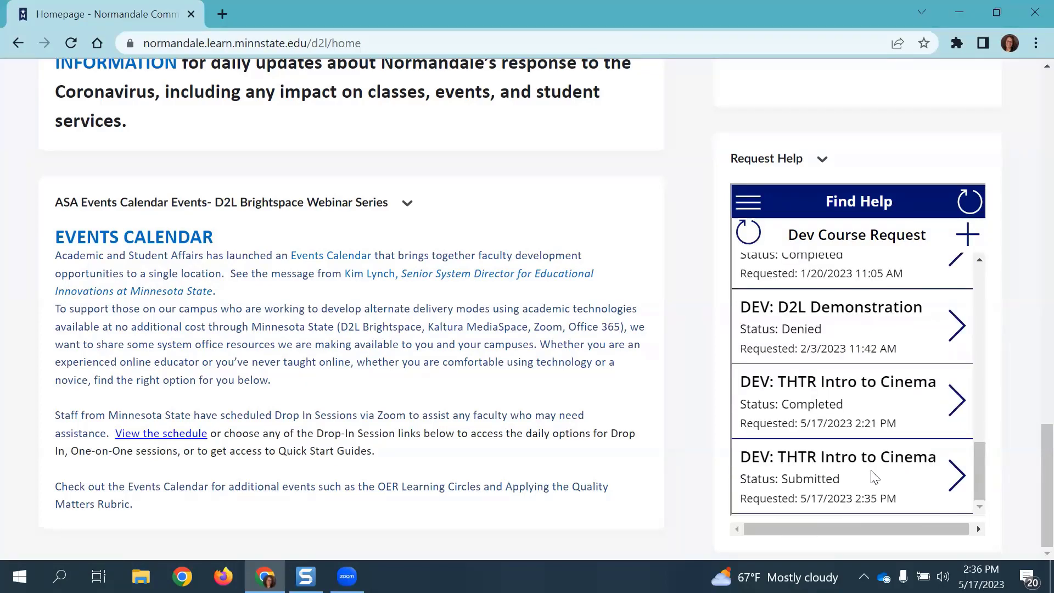
left_click_drag(781, 478, 843, 484)
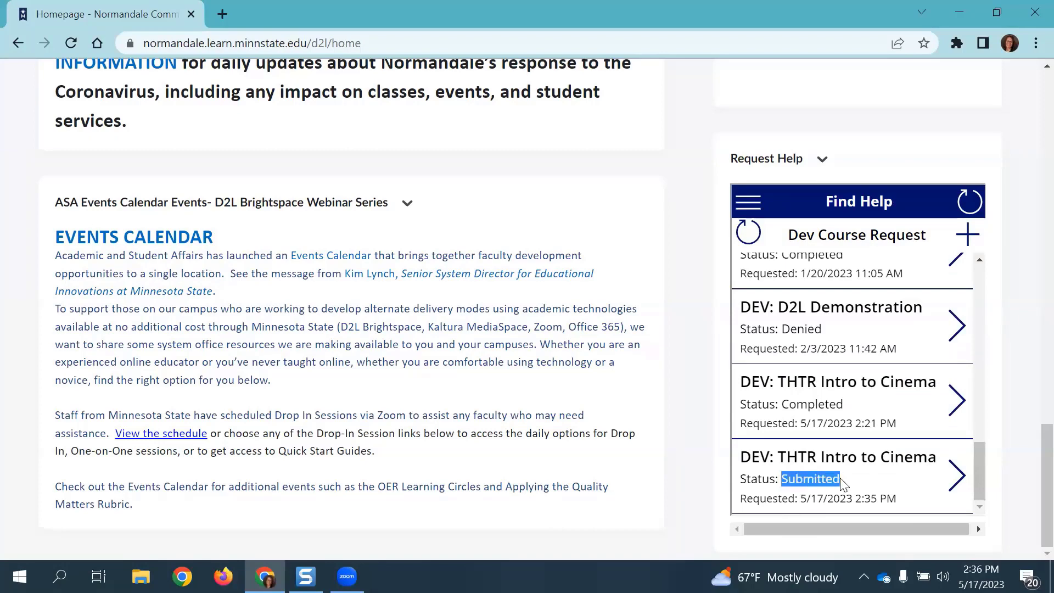
left_click(842, 415)
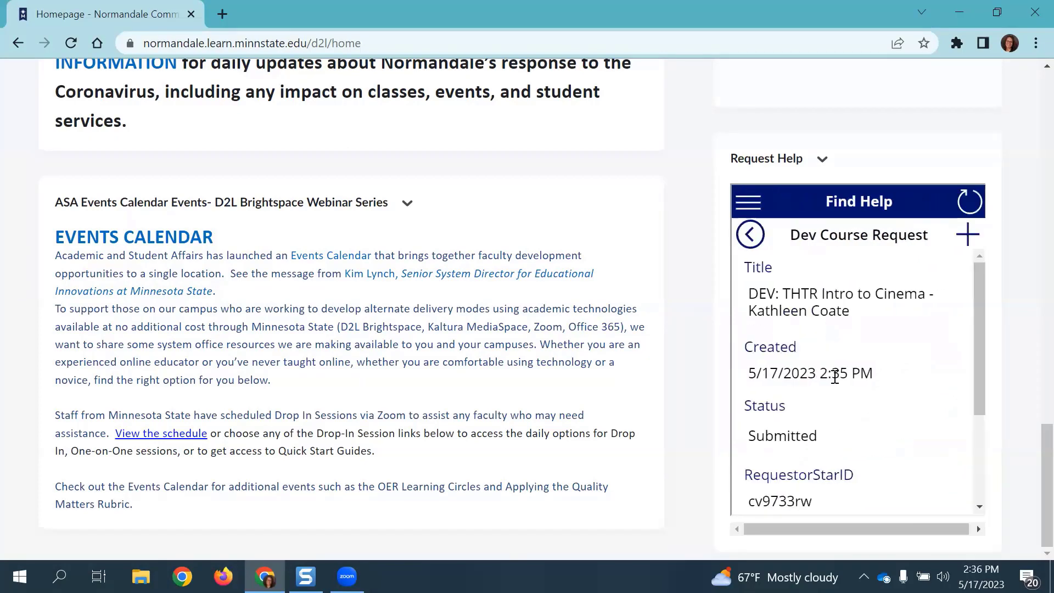
left_click(750, 234)
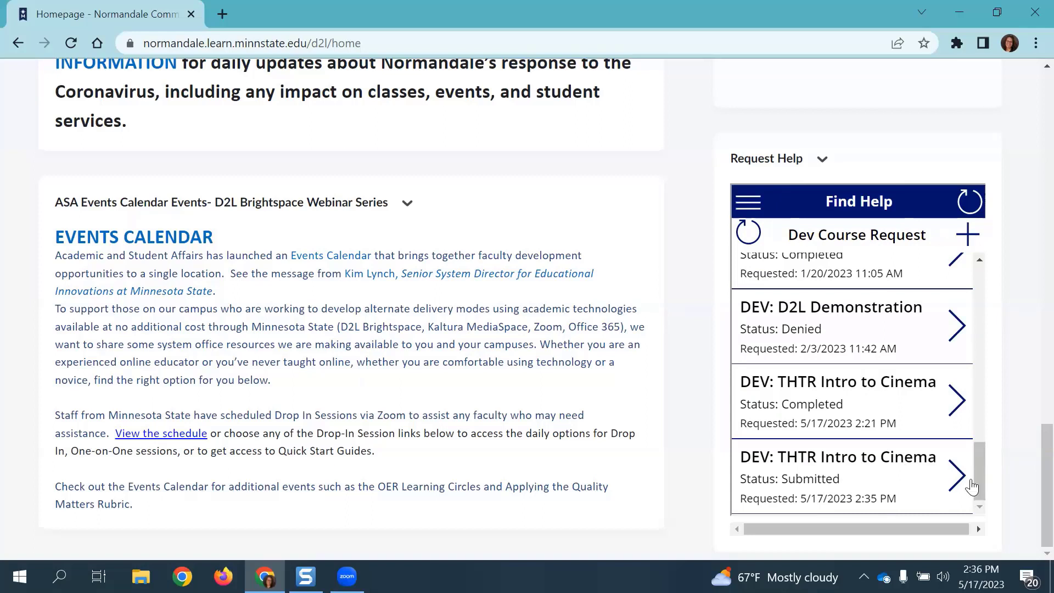
Step: Refresh the request list and reopen the THTR Intro to Cinema request, now Completed
left_click(950, 485)
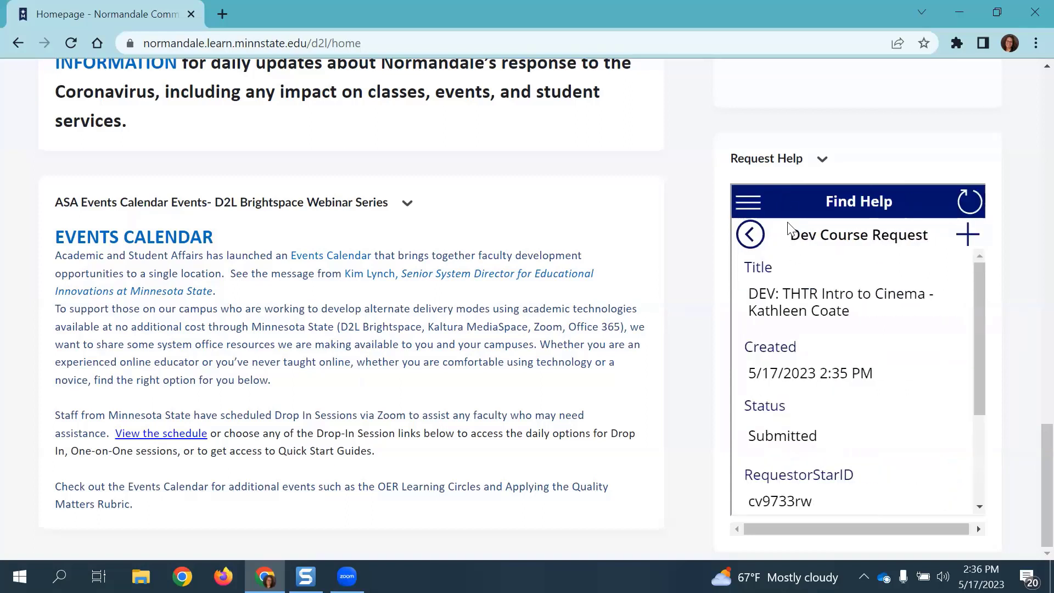
left_click(758, 239)
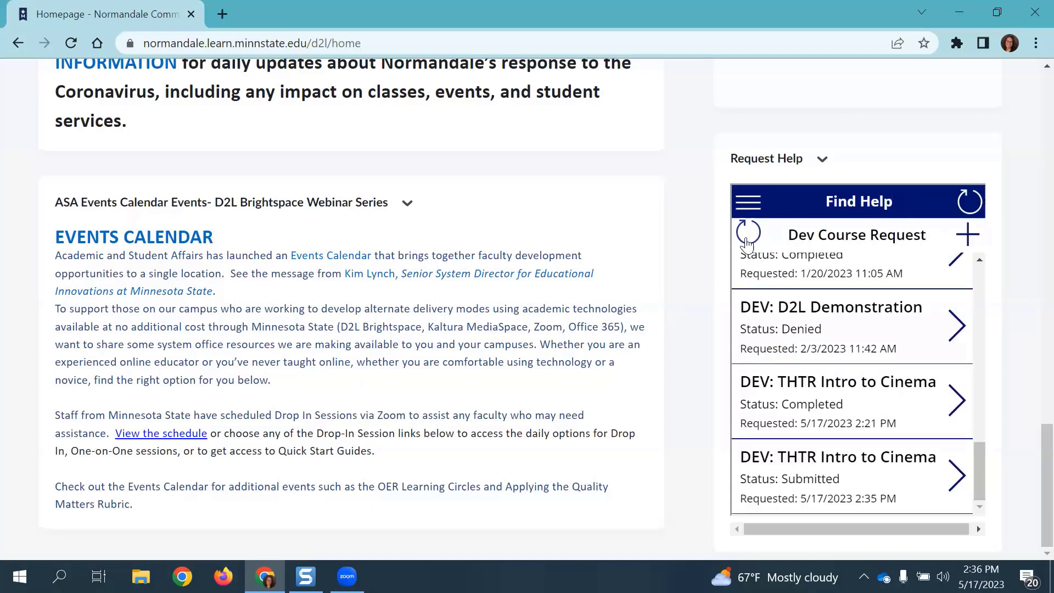
left_click_drag(780, 479, 848, 483)
left_click(956, 476)
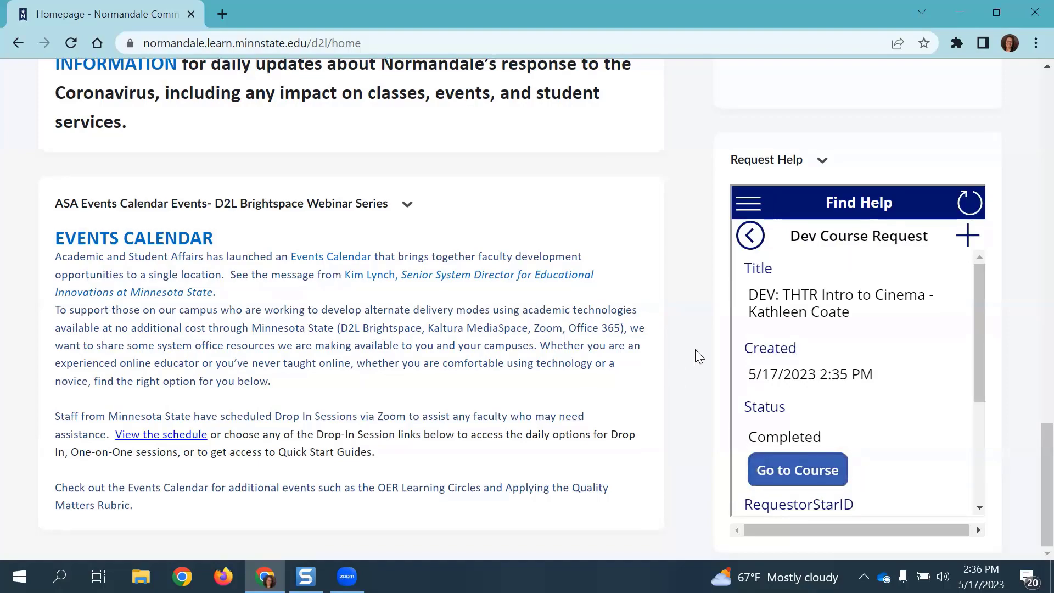
Step: Search the course selector for 'dev cinema' and open DEV: THTR Intro to Cinema
scroll(698, 358, "up", 15)
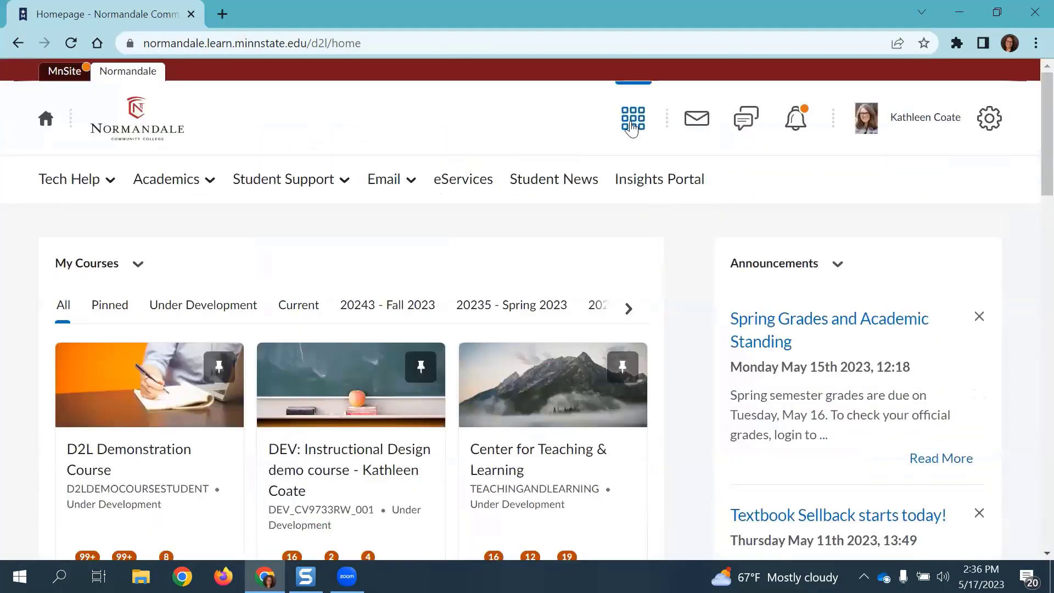
left_click(632, 126)
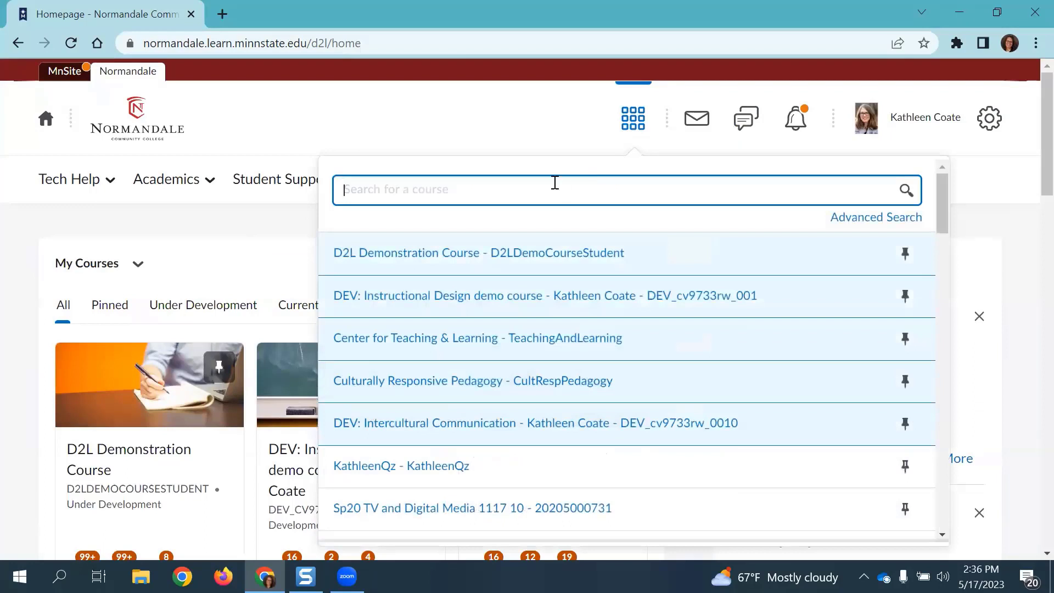
type("dev")
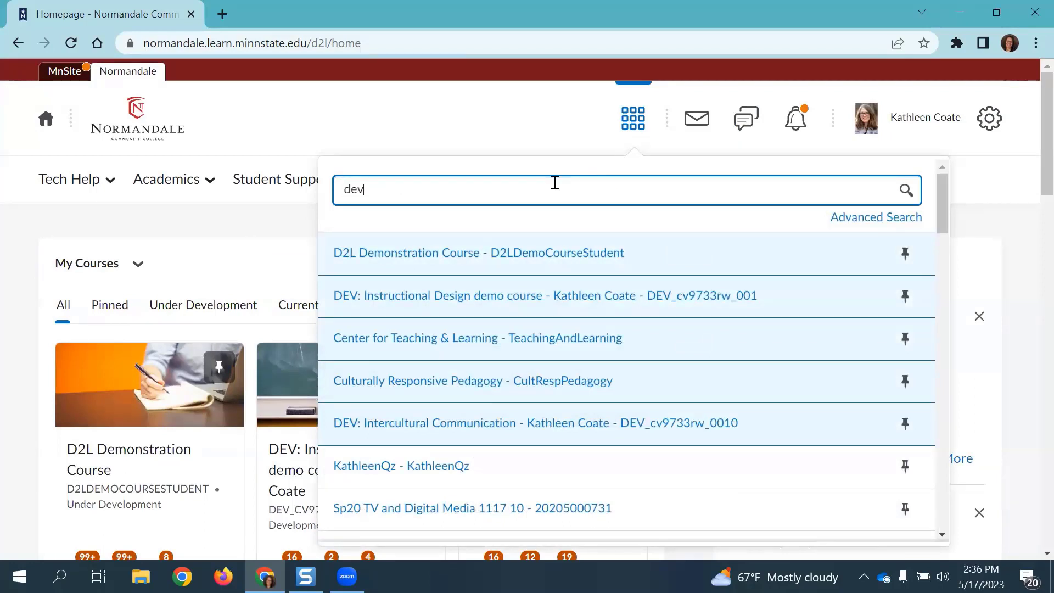
type(" cinema")
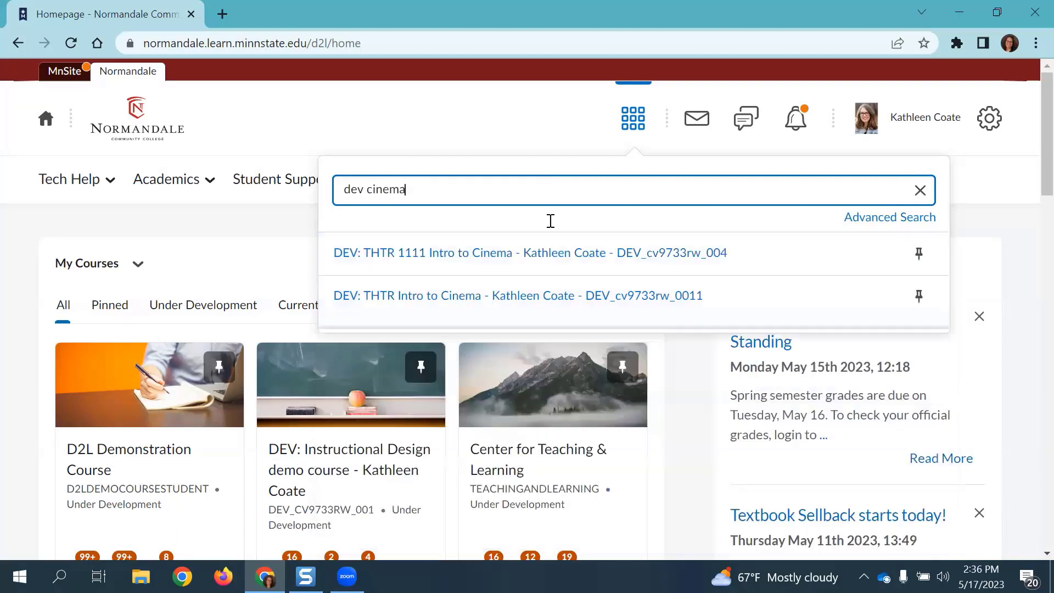
left_click(445, 305)
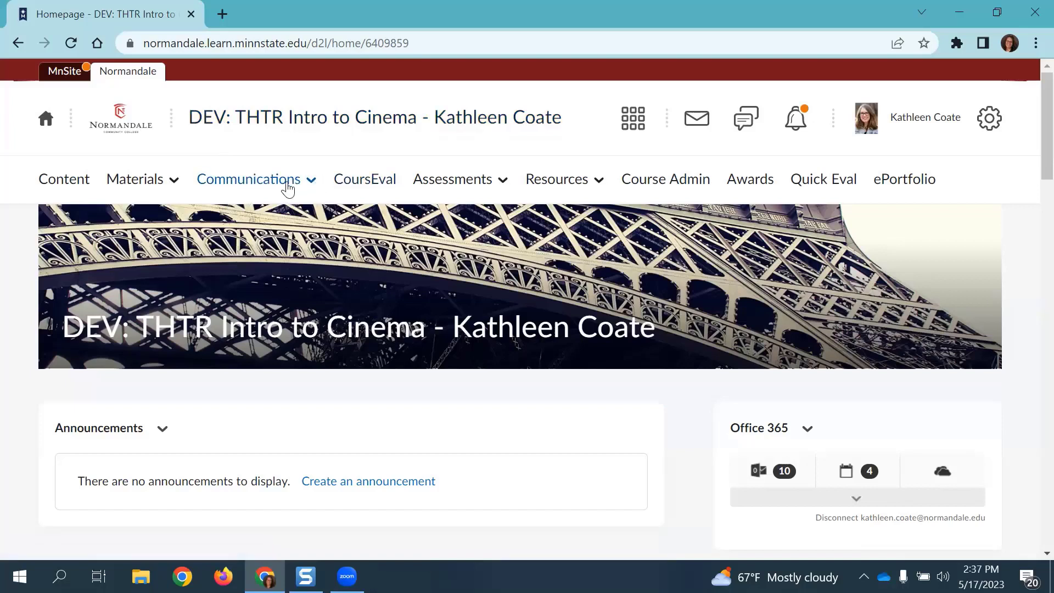
Step: Open Communications > Classlist, showing the current Facilitator, and expand the Add Participants dropdown
left_click(286, 183)
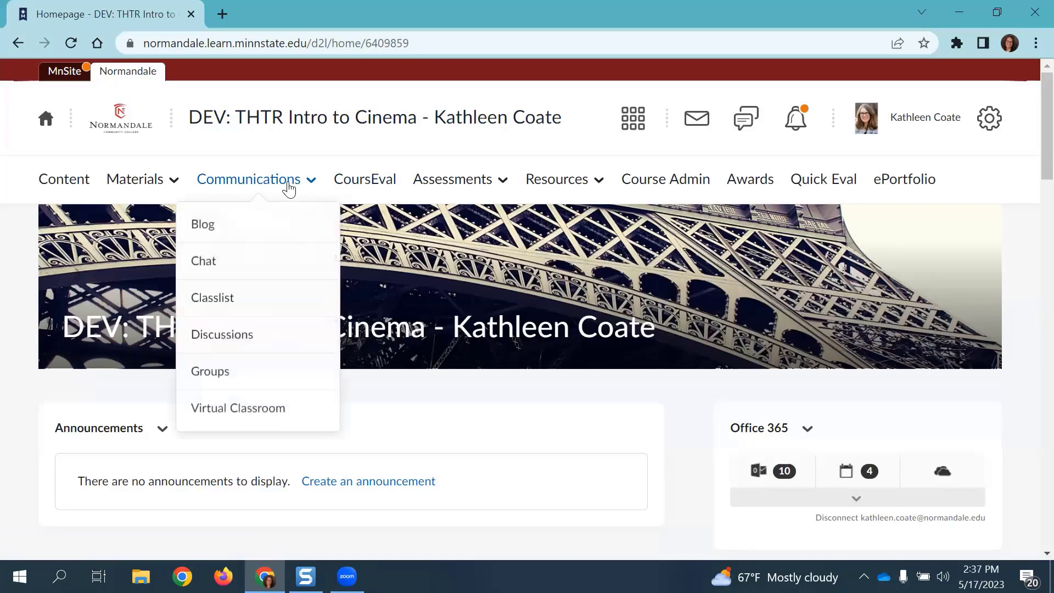
left_click(209, 305)
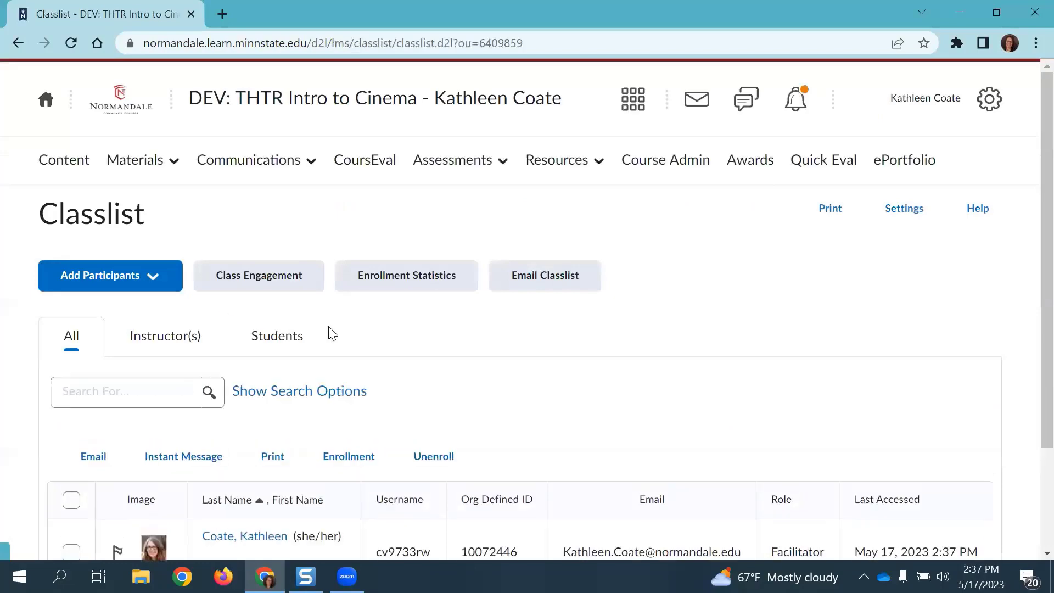
scroll(821, 395, "down", 3)
left_click_drag(771, 420, 832, 423)
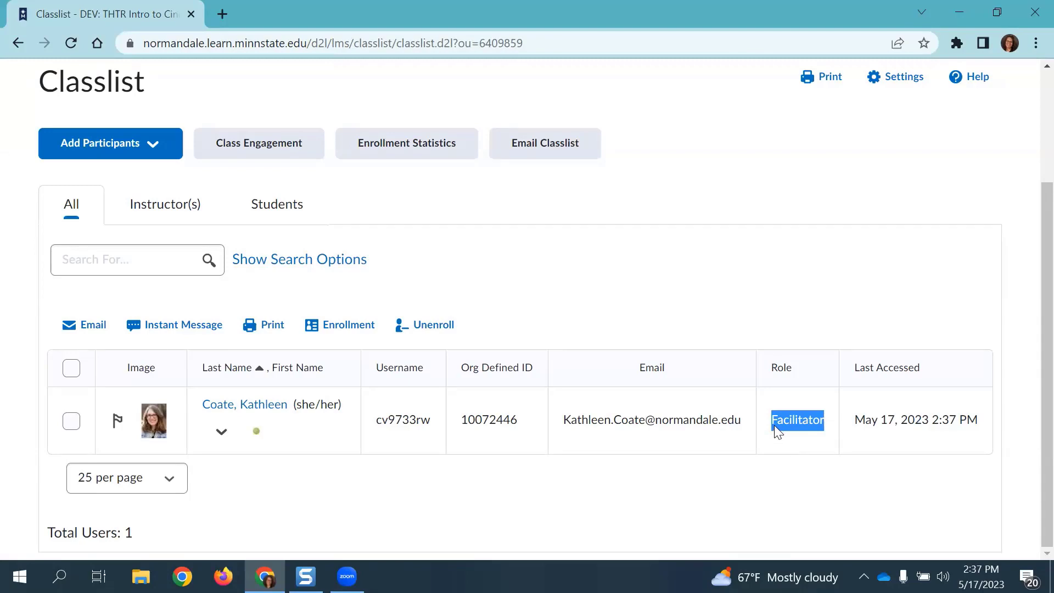
scroll(274, 324, "up", 3)
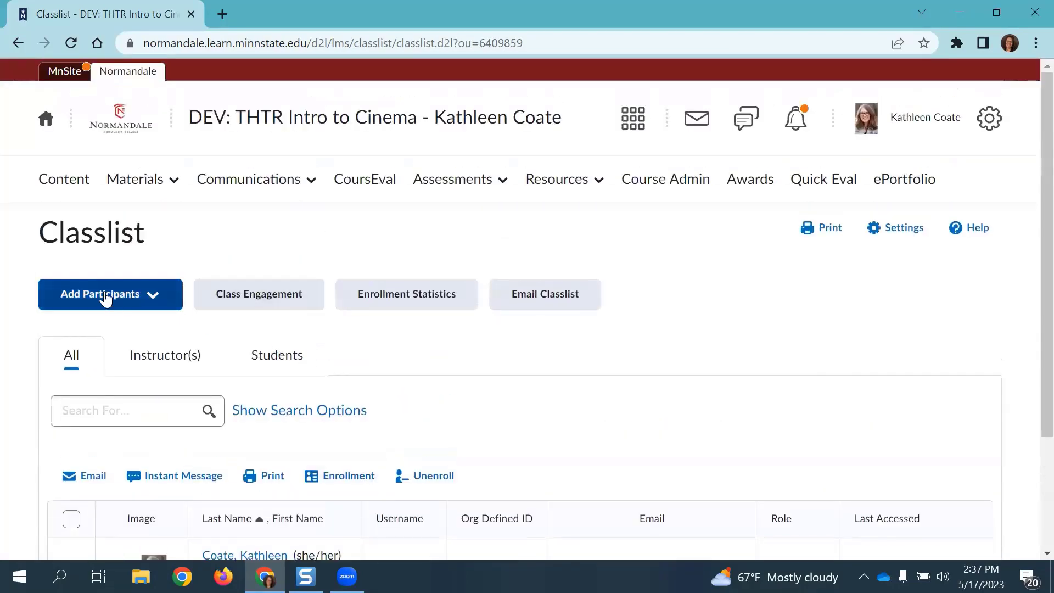
left_click(161, 301)
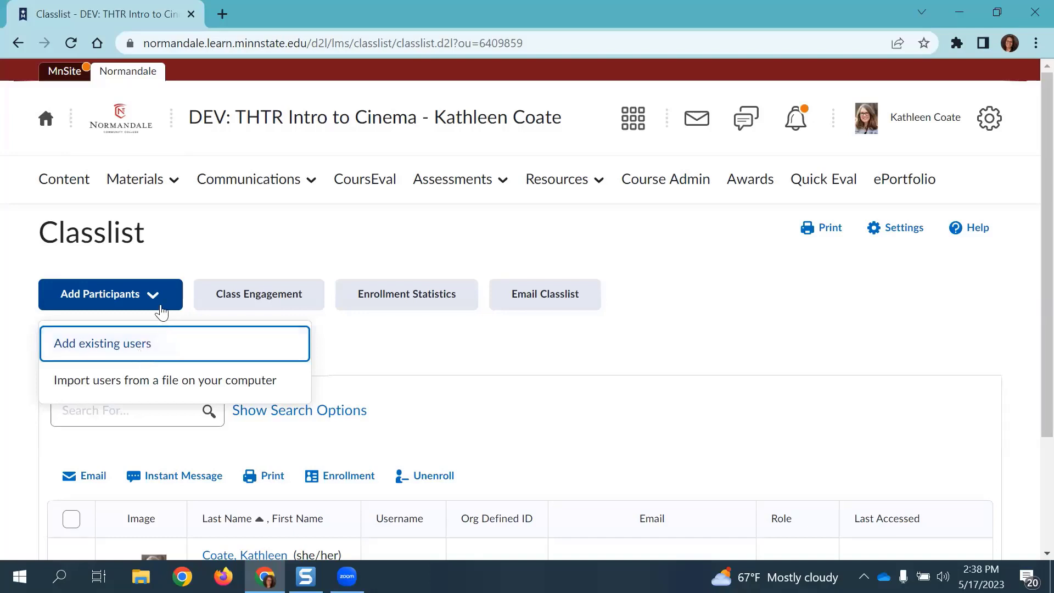
Step: Choose Add existing users to reach the Add Existing Users page
left_click(94, 351)
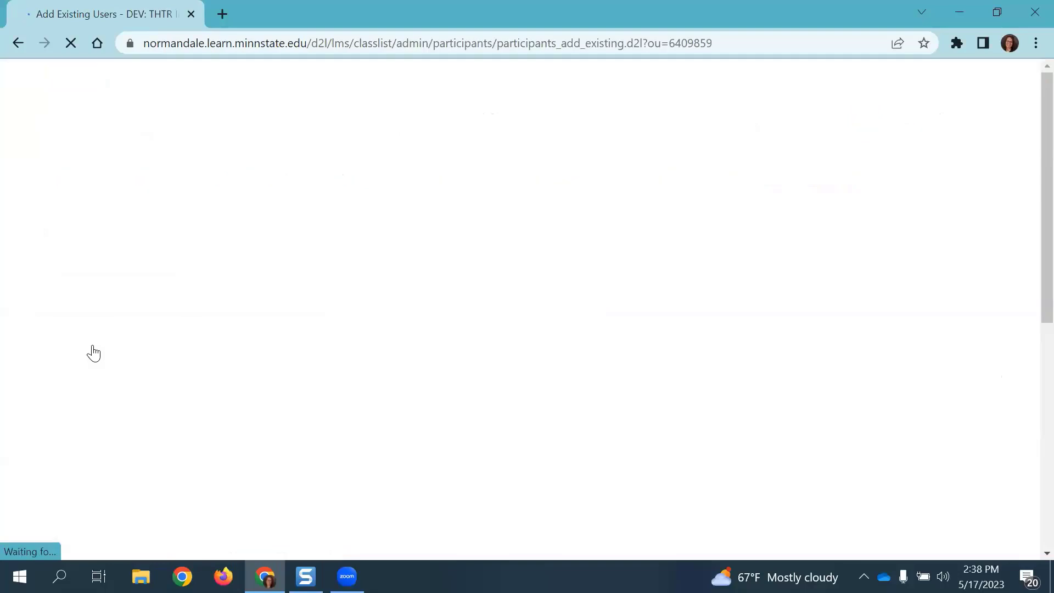
scroll(272, 352, "down", 1)
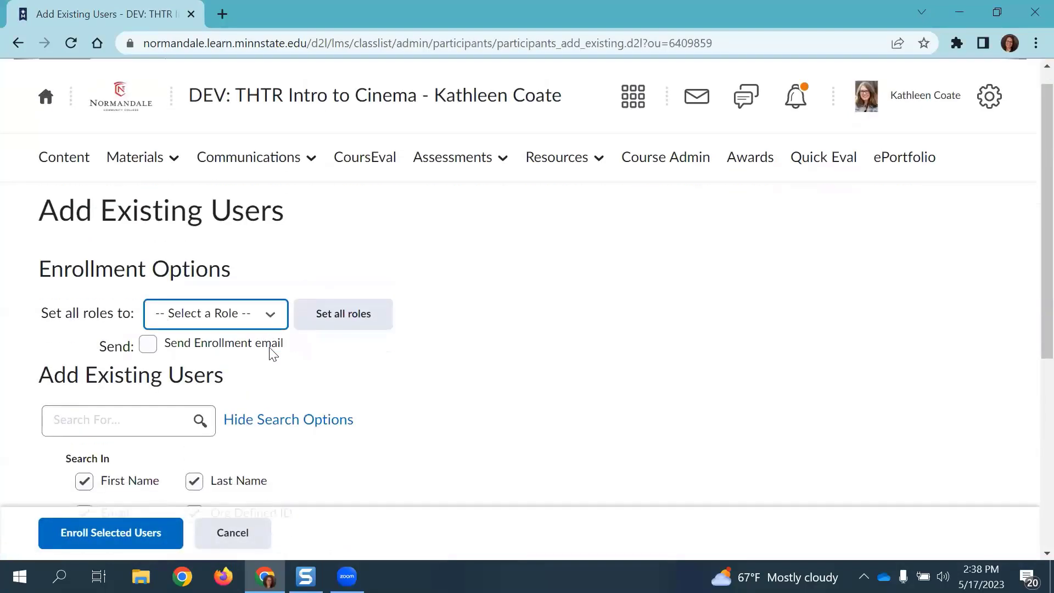
left_click_drag(42, 312, 234, 321)
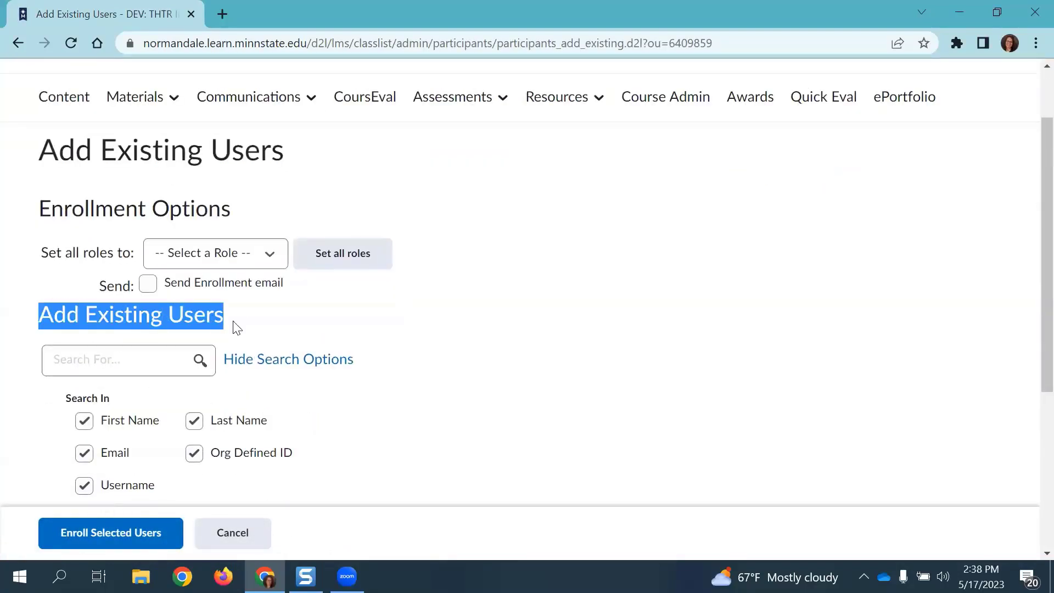
Step: Search for the second user by full name, returning 2 matching users
left_click(137, 361)
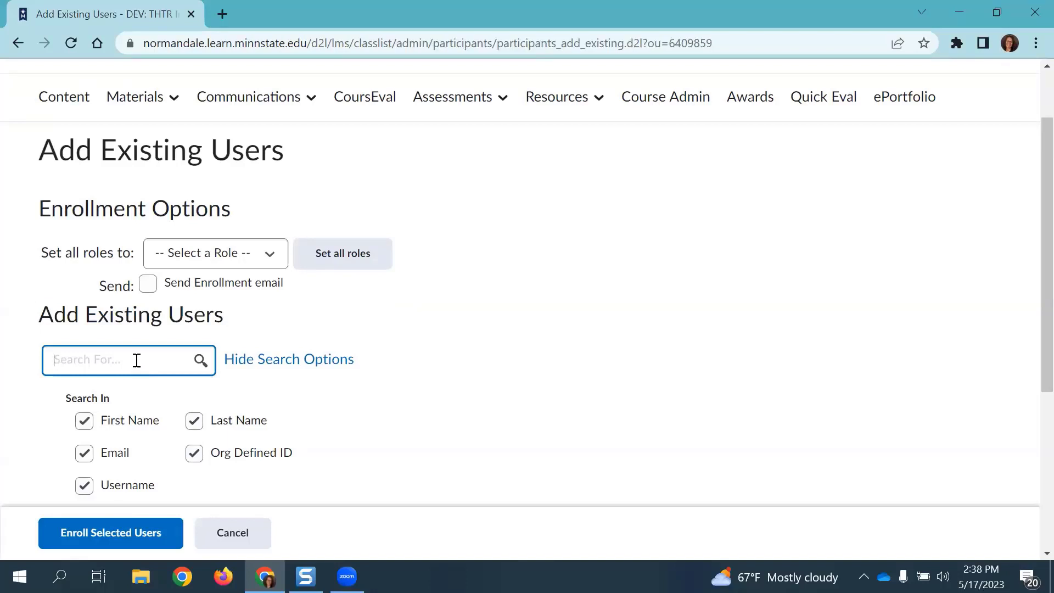
left_click(199, 361)
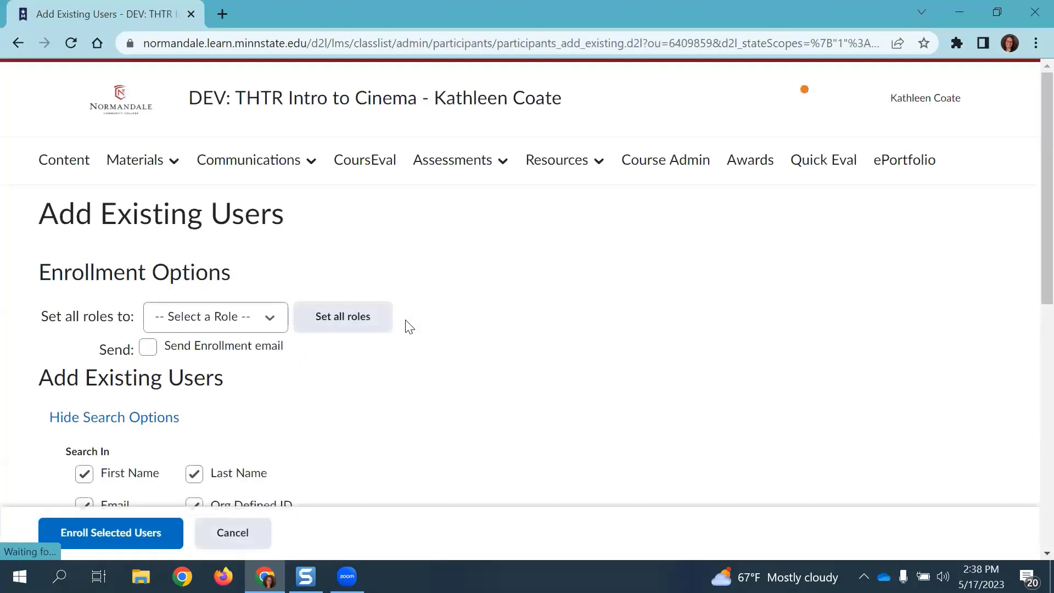
scroll(405, 326, "down", 3)
scroll(409, 326, "down", 6)
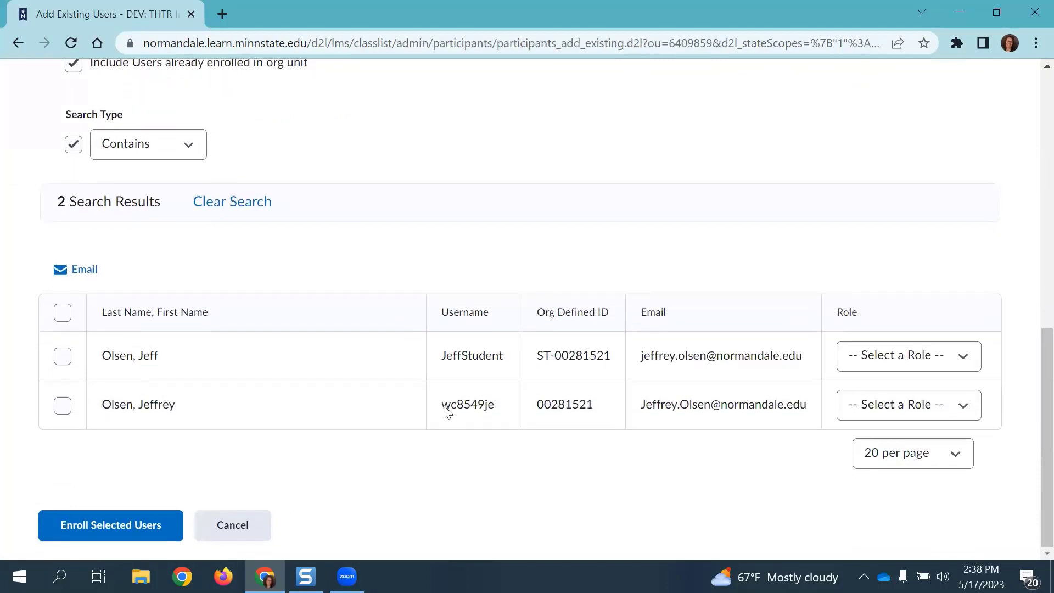
left_click_drag(441, 406, 498, 407)
scroll(321, 328, "up", 3)
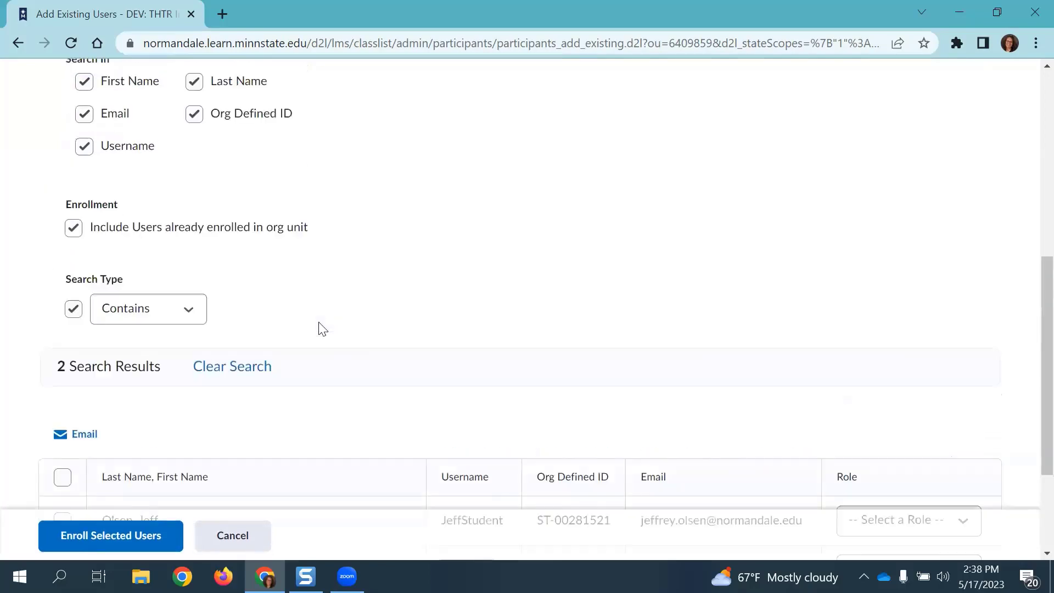
scroll(321, 328, "up", 5)
left_click_drag(131, 268, 0, 269)
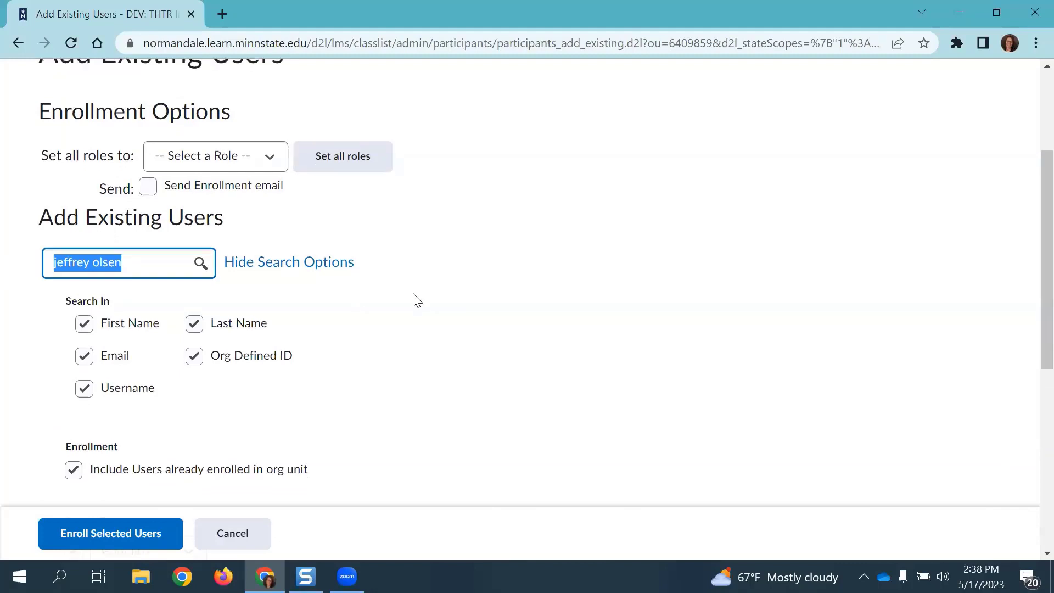
Step: Check the second search result and set its Role to Facilitator
scroll(413, 299, "down", 7)
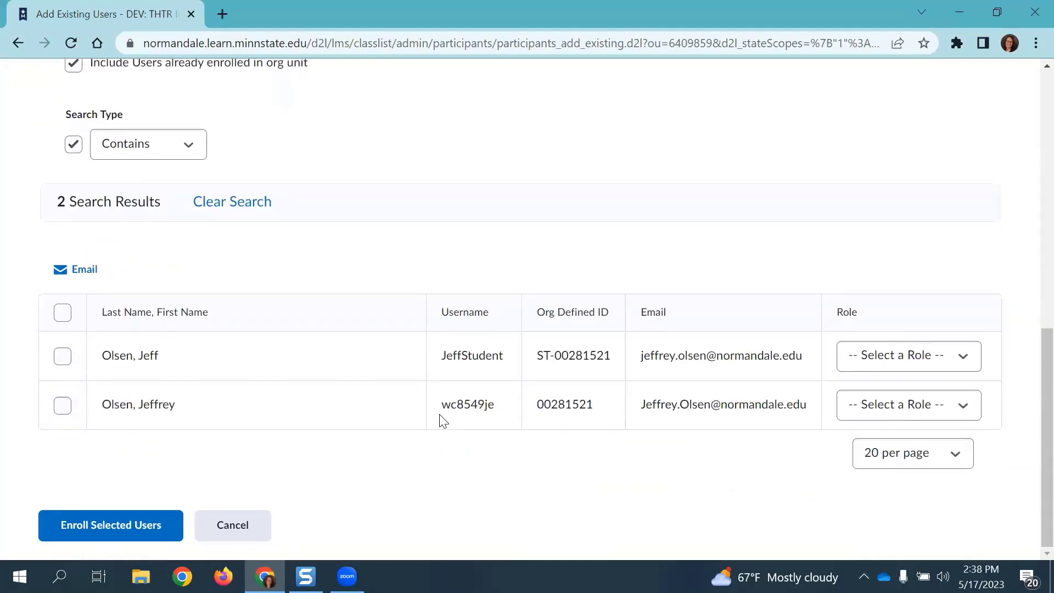
left_click(64, 408)
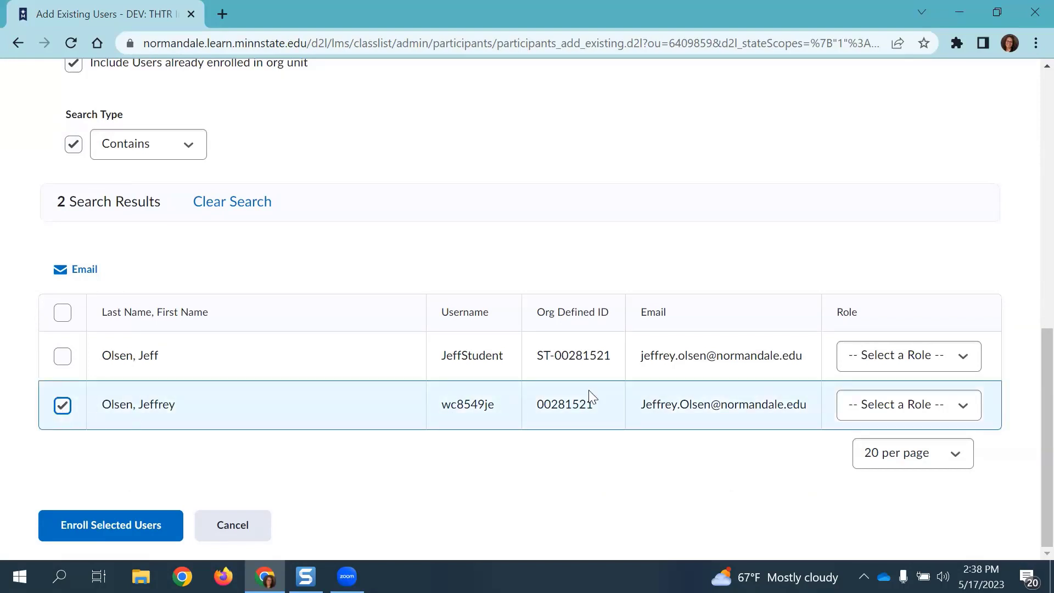
left_click(961, 406)
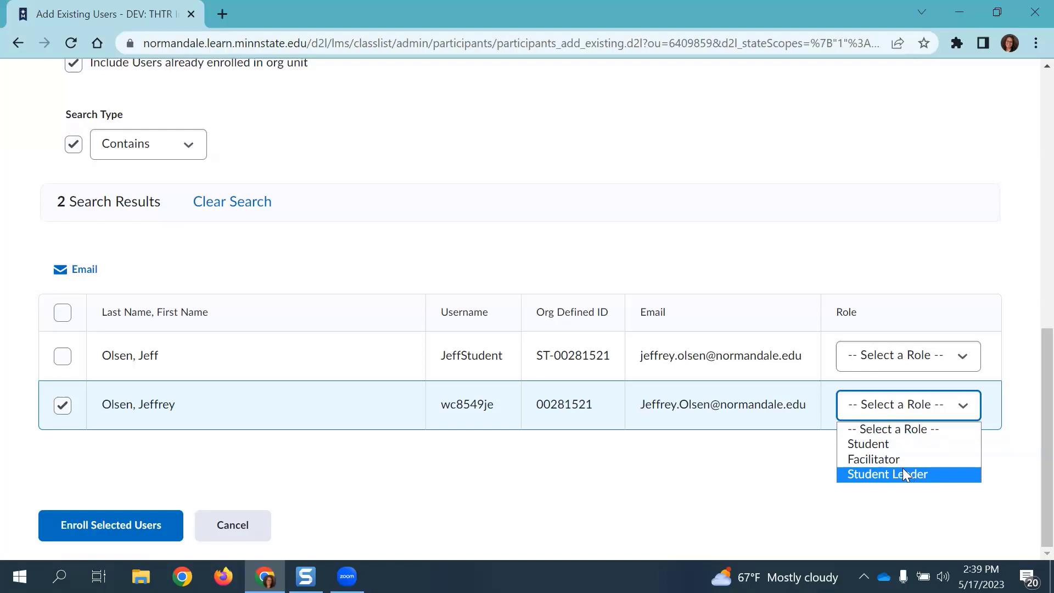
left_click(891, 459)
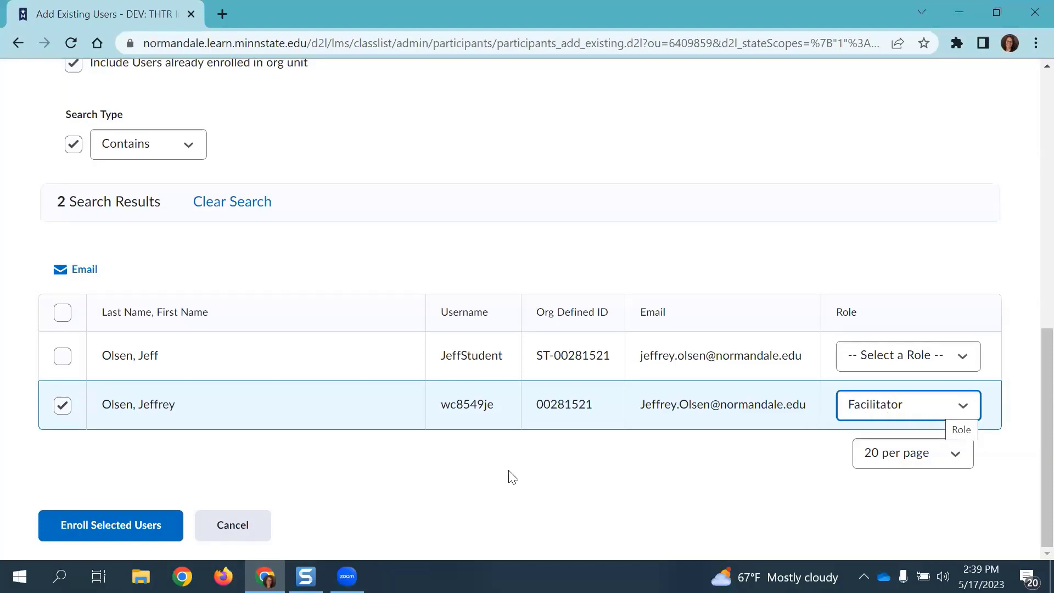
Step: Enroll the selected user, then finish with Done back on the Classlist
left_click(86, 539)
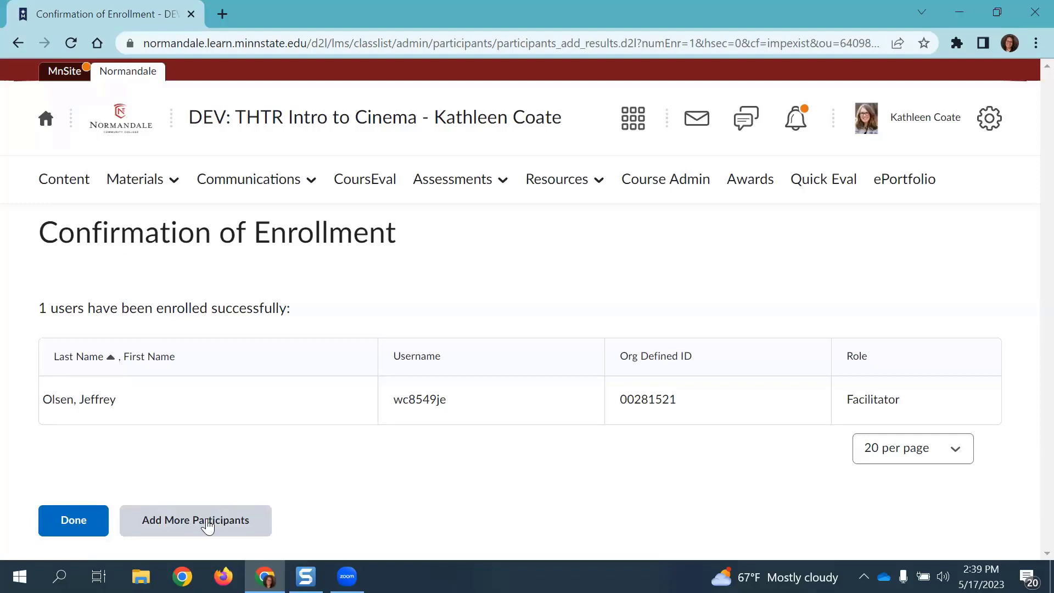
left_click(72, 537)
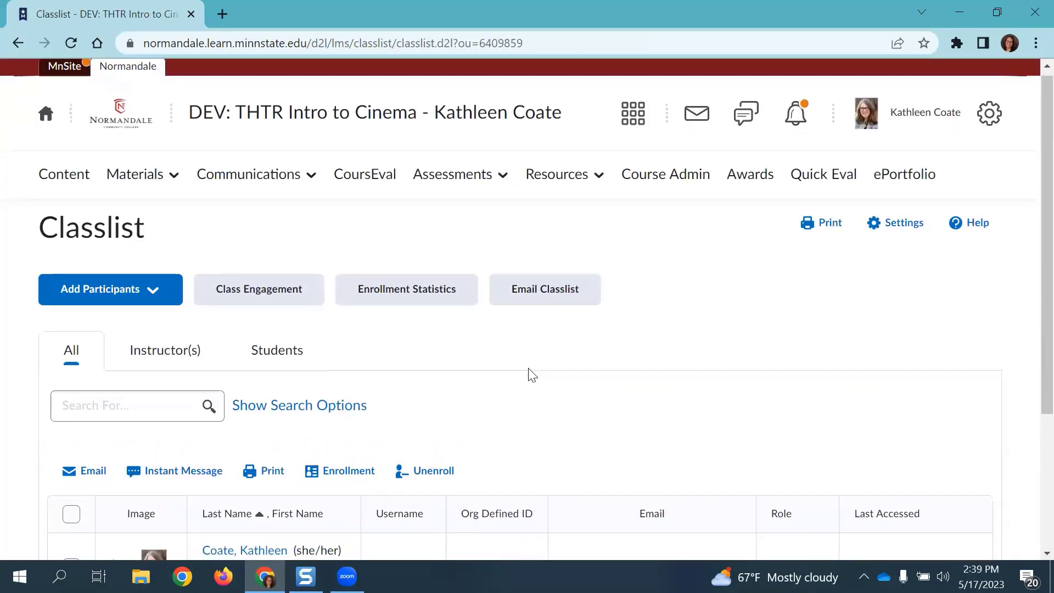
scroll(531, 375, "down", 3)
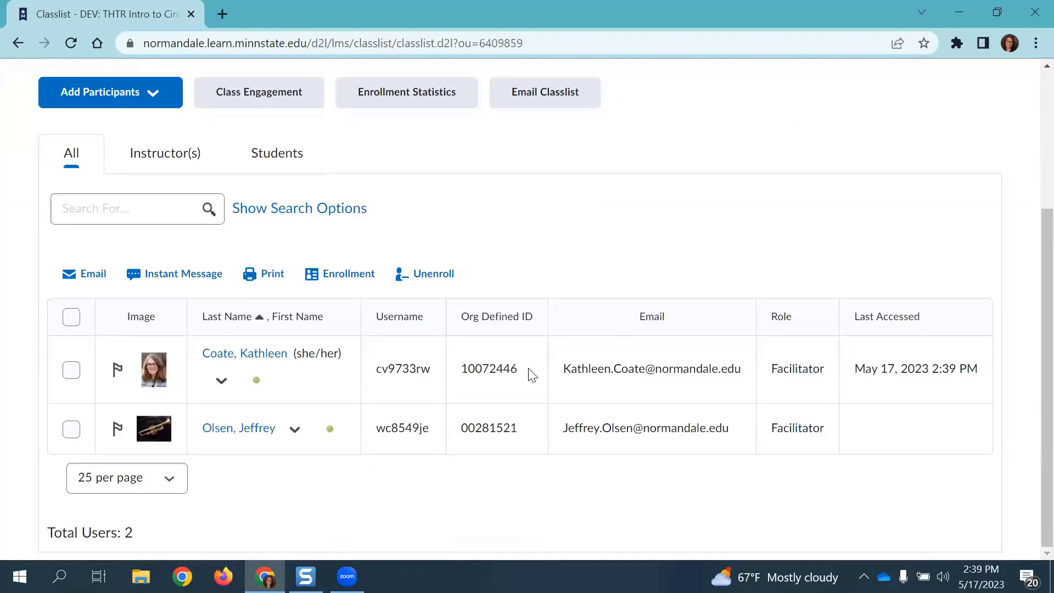